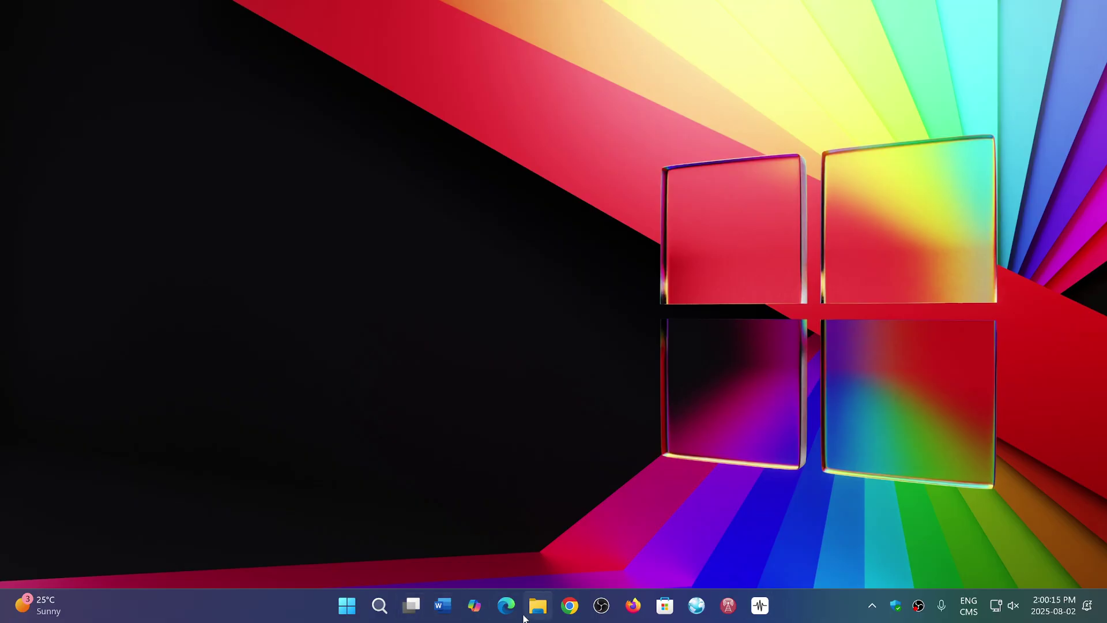
Launch Microsoft Edge from the taskbar and bring up its Settings and more menu
{"action": "left_click", "coordinate": [507, 604]}
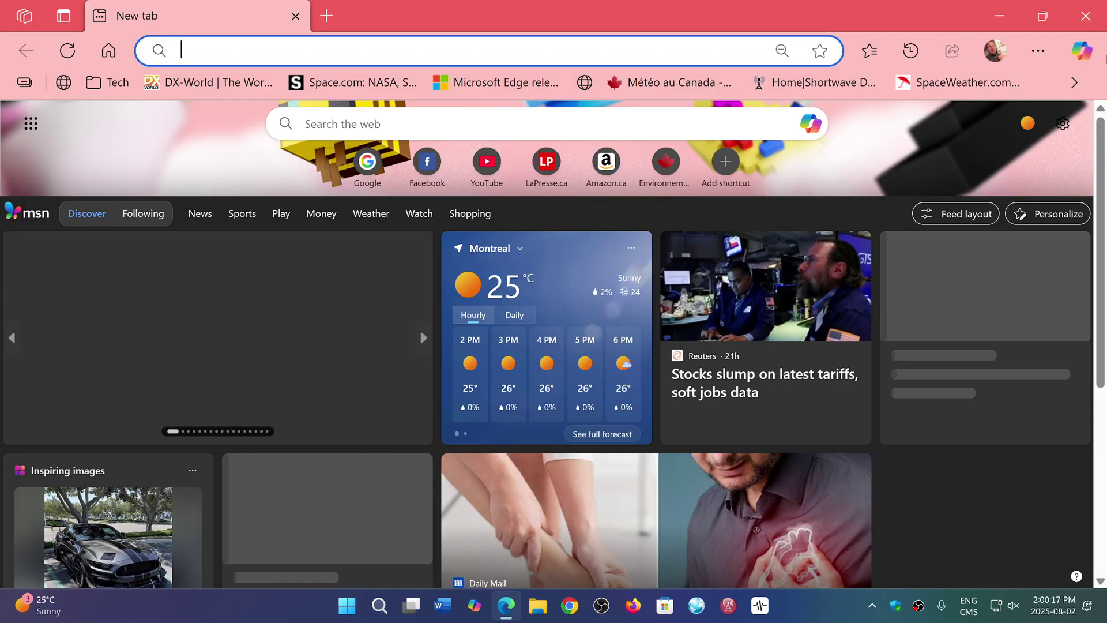
{"action": "left_click", "coordinate": [1039, 50]}
{"action": "scroll", "coordinate": [925, 346], "scroll_direction": "down", "scroll_amount": 3}
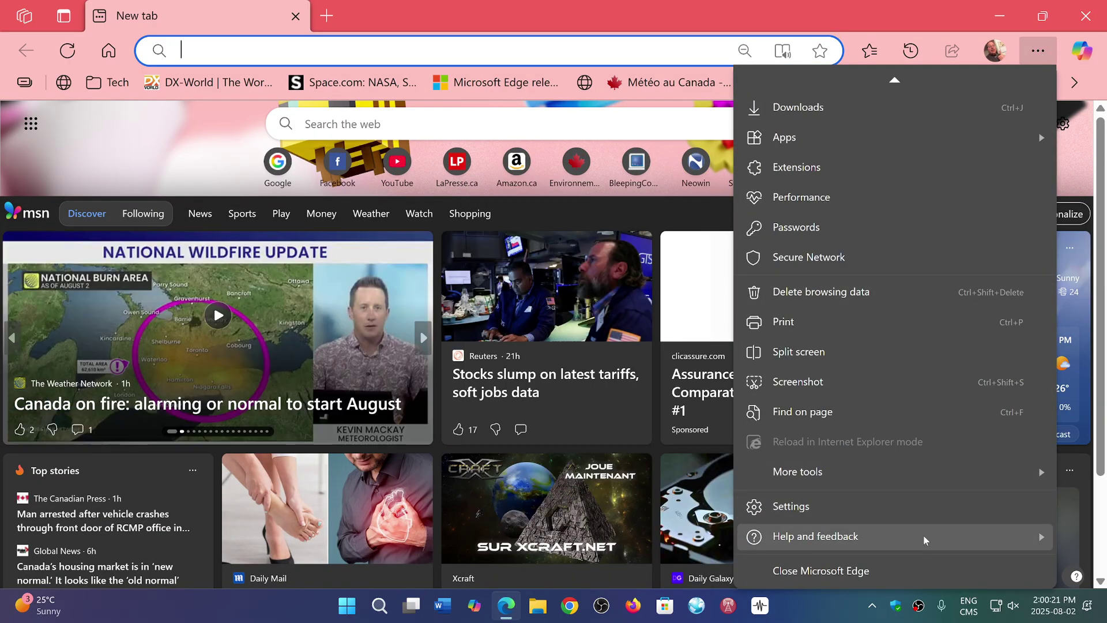
Open About Microsoft Edge to confirm version 138.0.3351.121 (64-bit) is up to date
{"action": "left_click", "coordinate": [601, 570]}
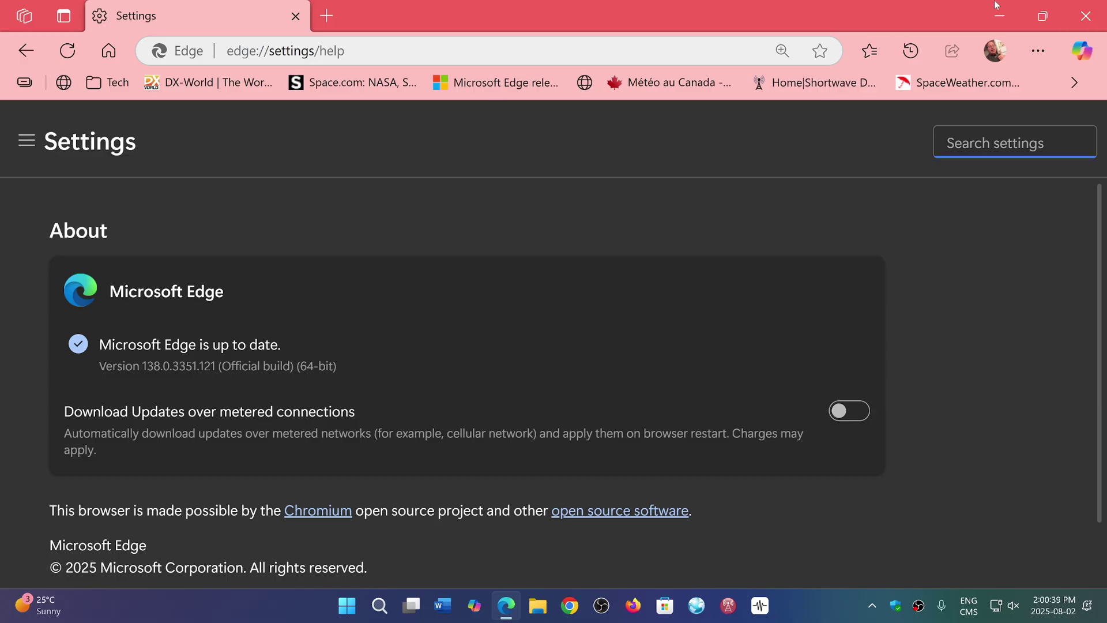
Close the Microsoft Edge window, leaving only the desktop and taskbar
{"action": "left_click", "coordinate": [1086, 15]}
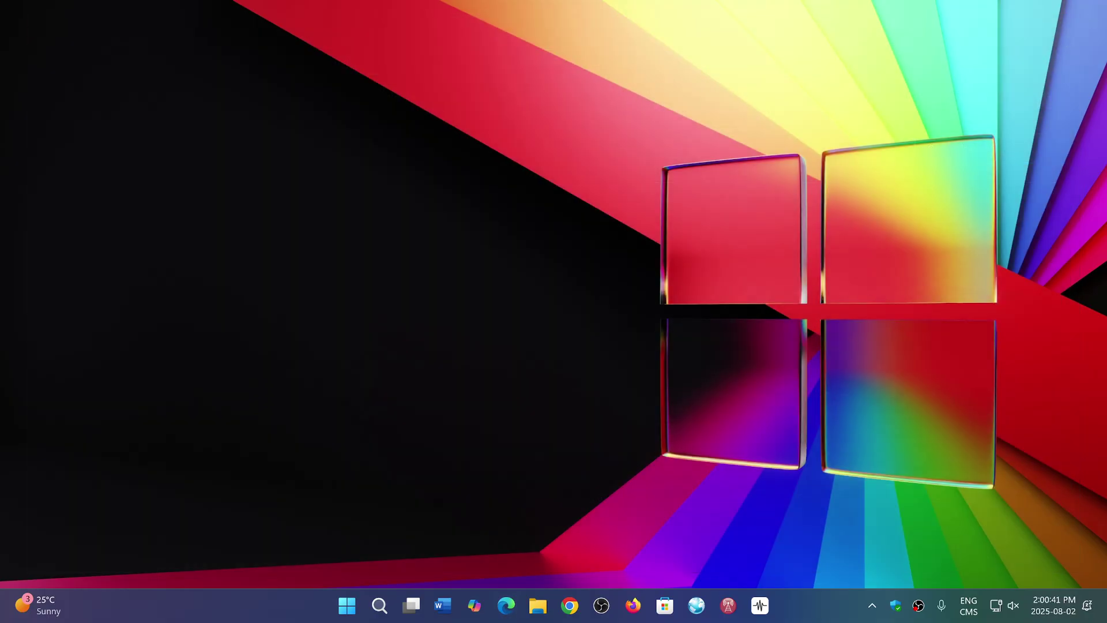